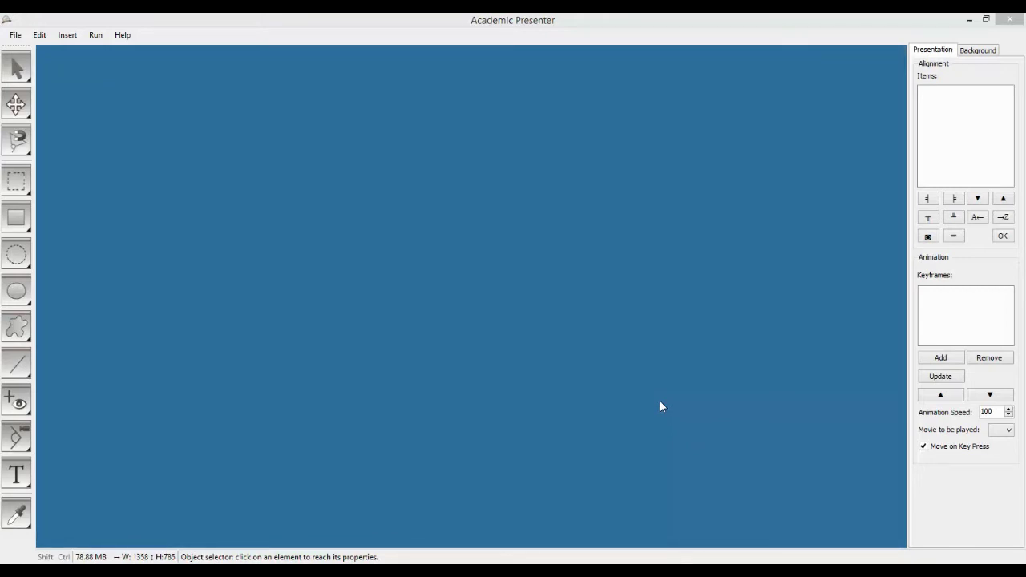
Open the Electricity Market 5.XML project from the Desktop.
left_click(14, 45)
left_click(13, 38)
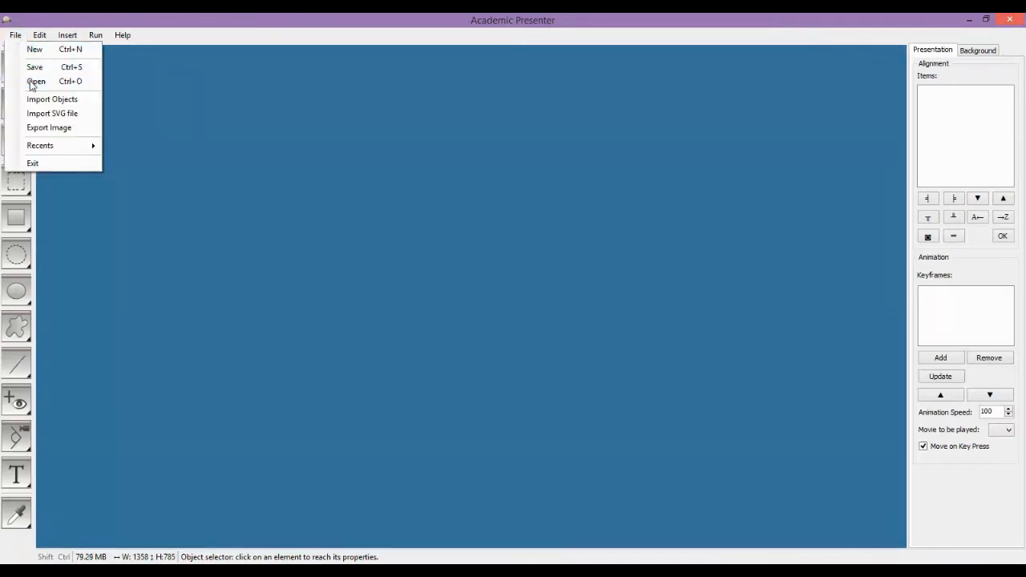
left_click(30, 80)
left_click_drag(499, 206, 510, 268)
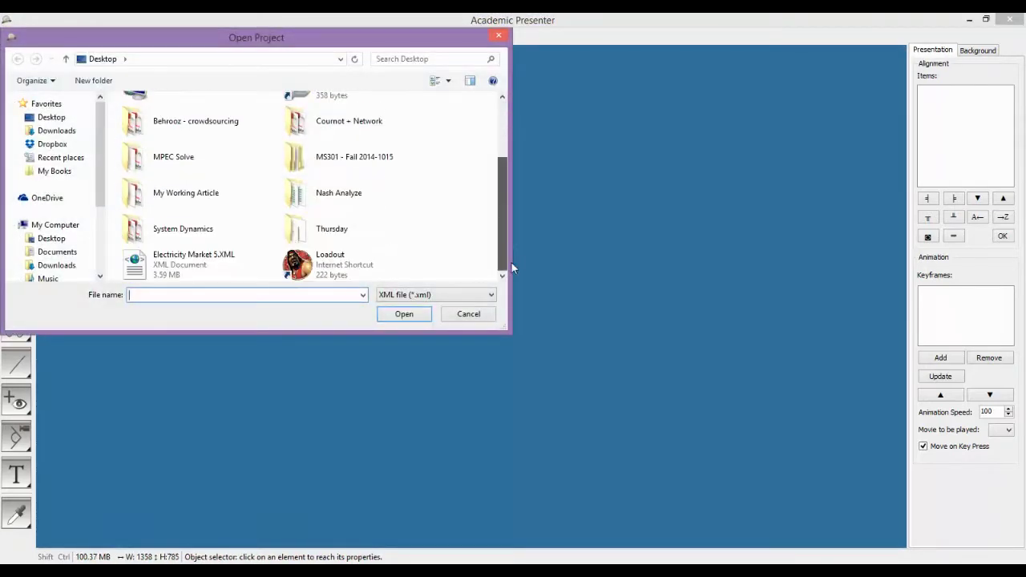
left_click(209, 266)
double_click(210, 267)
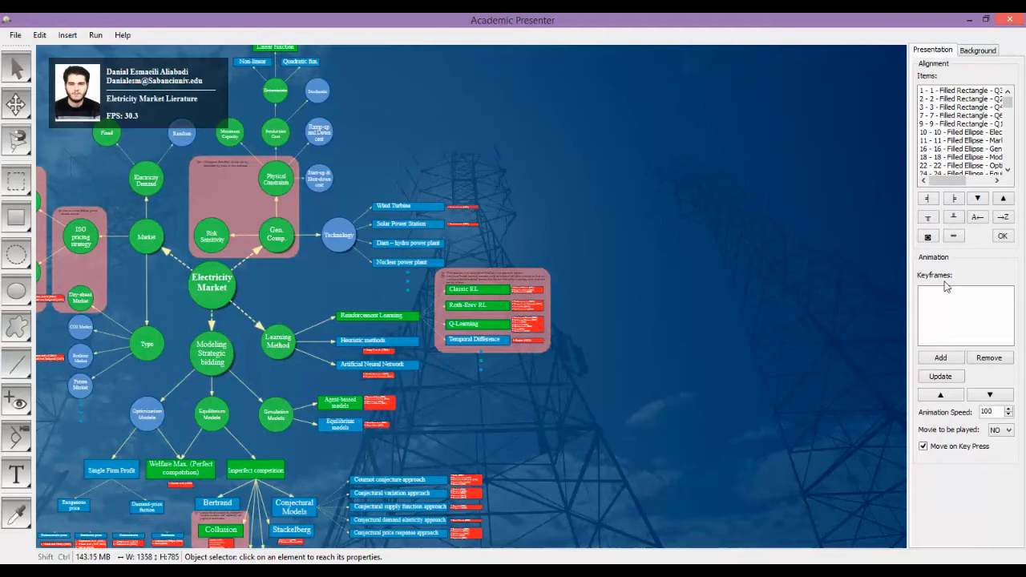
Zoom out to the entire presentation and add that view as keyframe one.
left_click(39, 34)
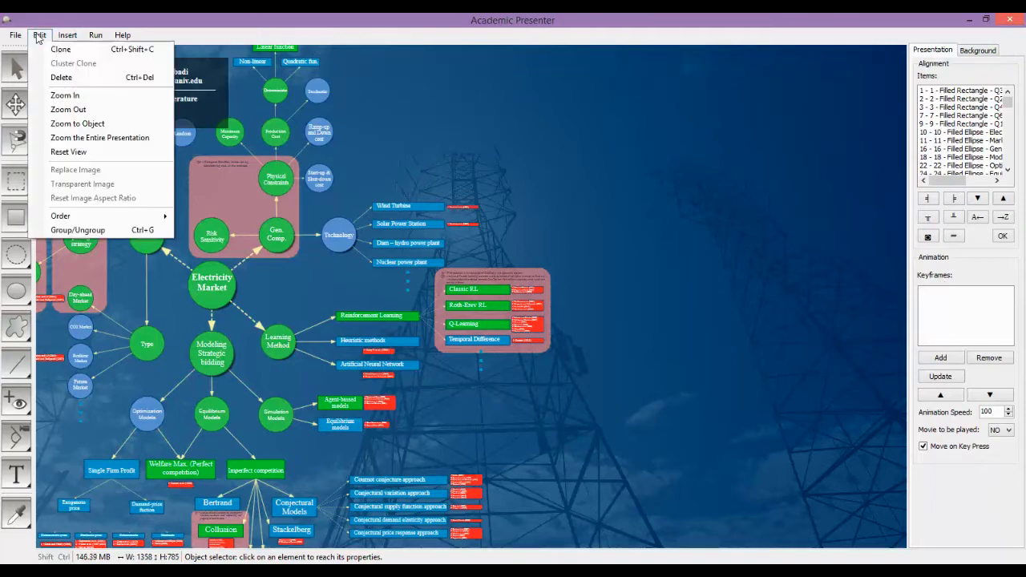
left_click(77, 138)
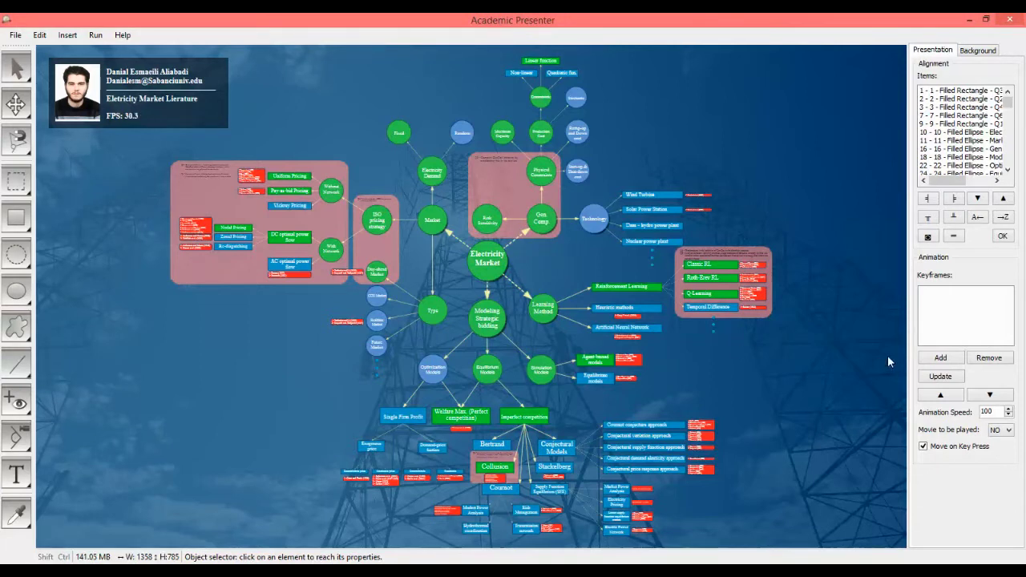
left_click(942, 364)
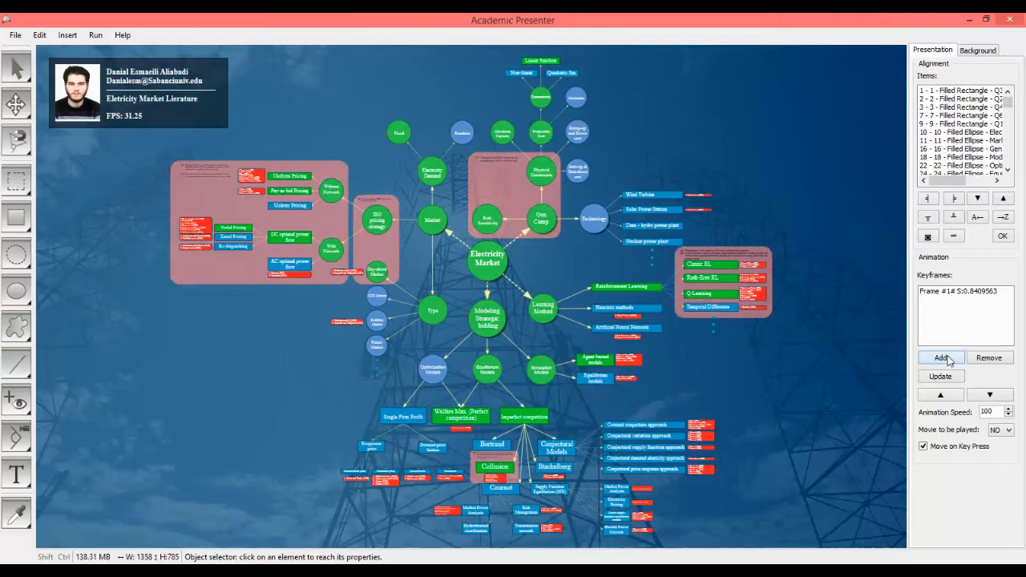
Start the presentation using Run in Window mode.
left_click(95, 35)
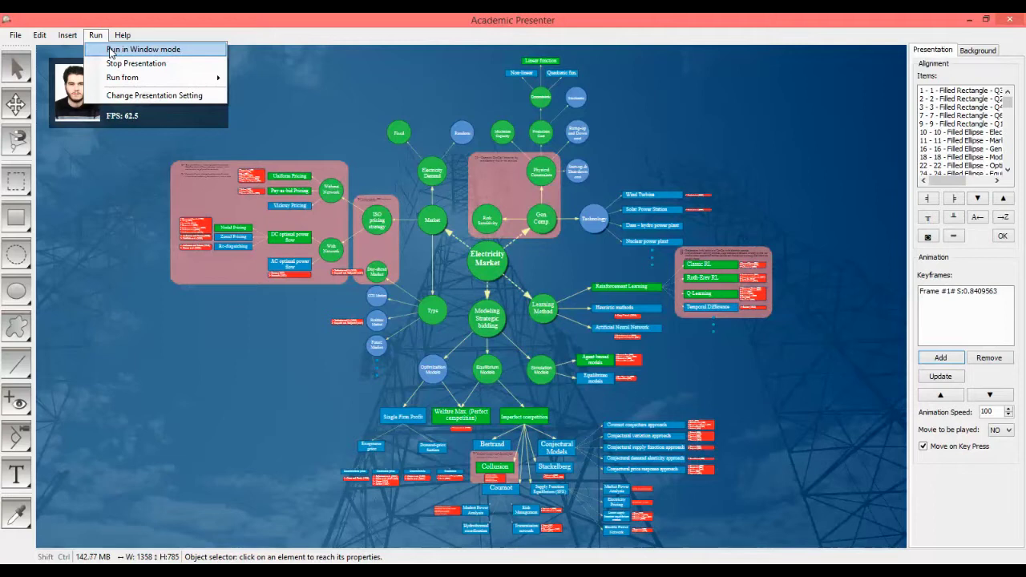
left_click(111, 48)
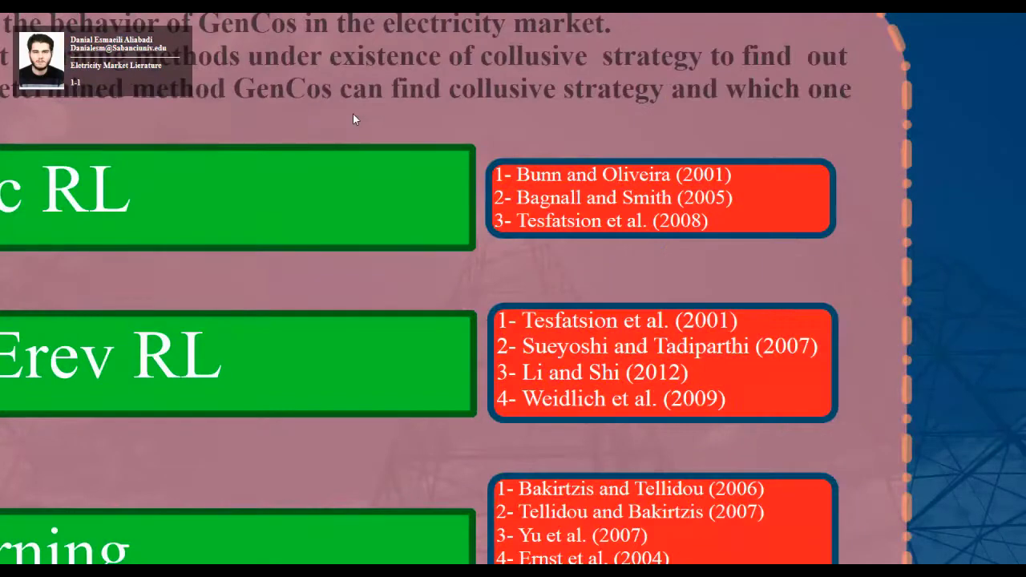
Advance the presentation once, then exit to the editor with Esc.
left_click(353, 119)
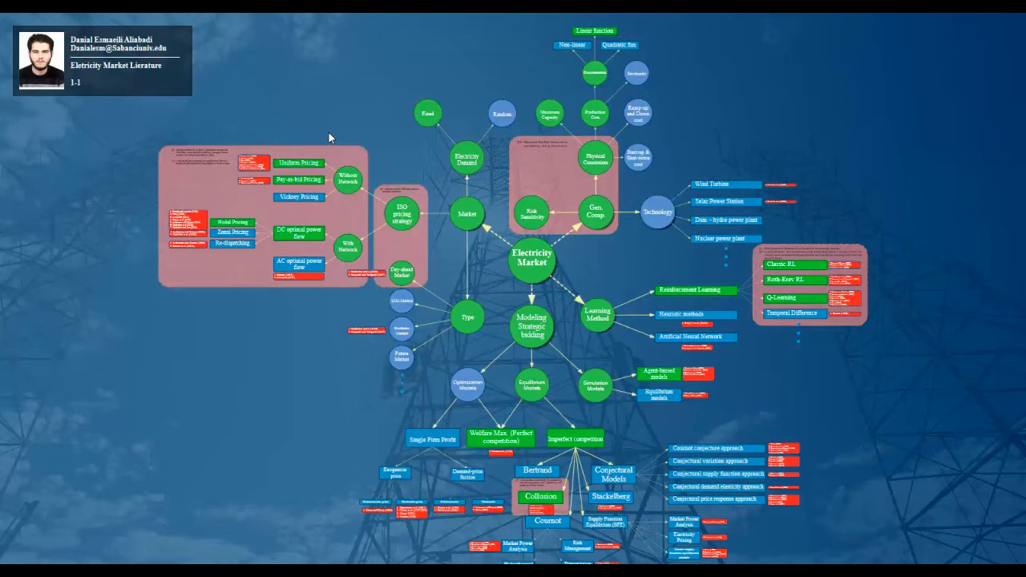
key("Escape")
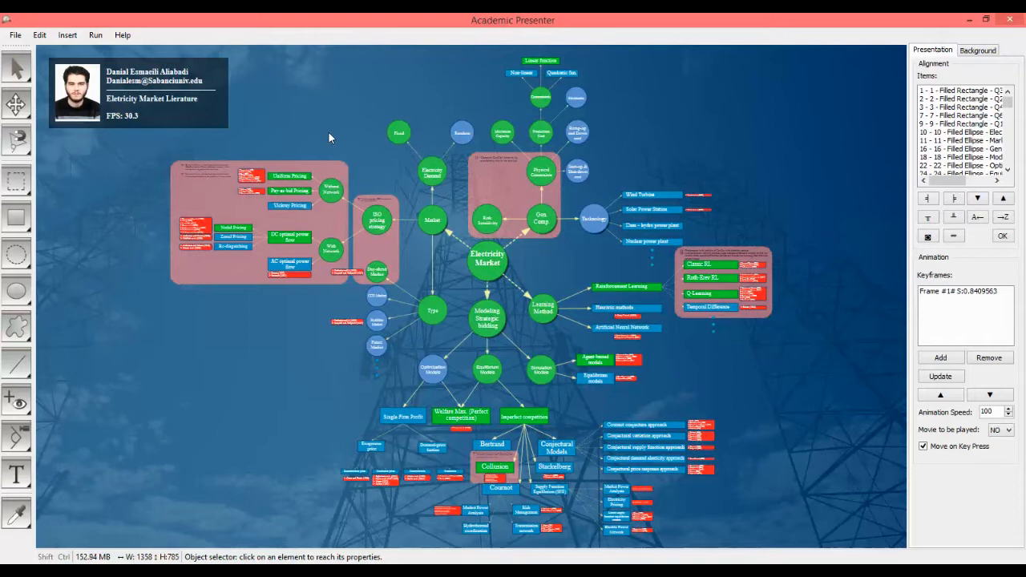
Select the Q4 box around Collusion and zoom the view onto it.
left_click(473, 463)
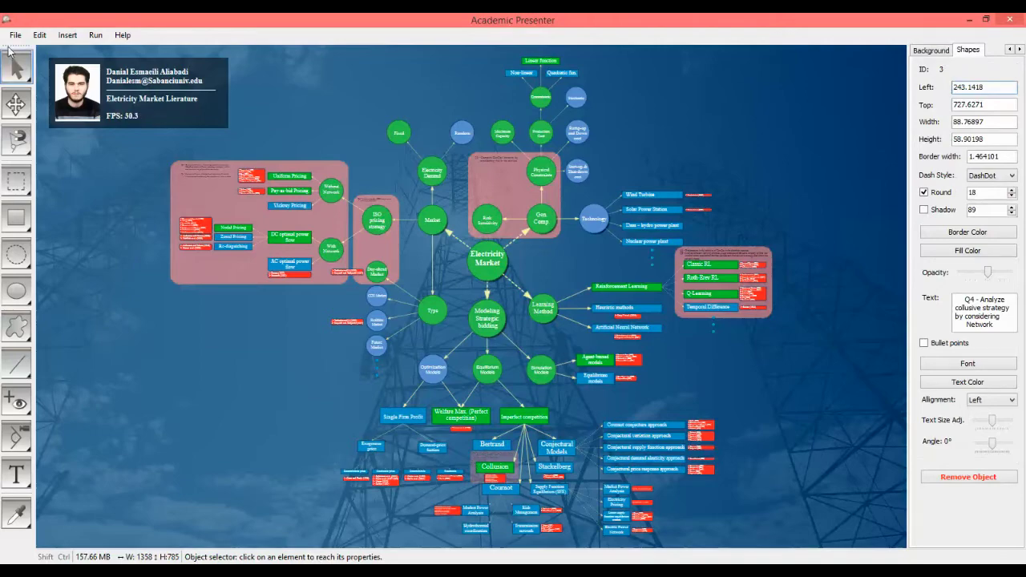
left_click(39, 35)
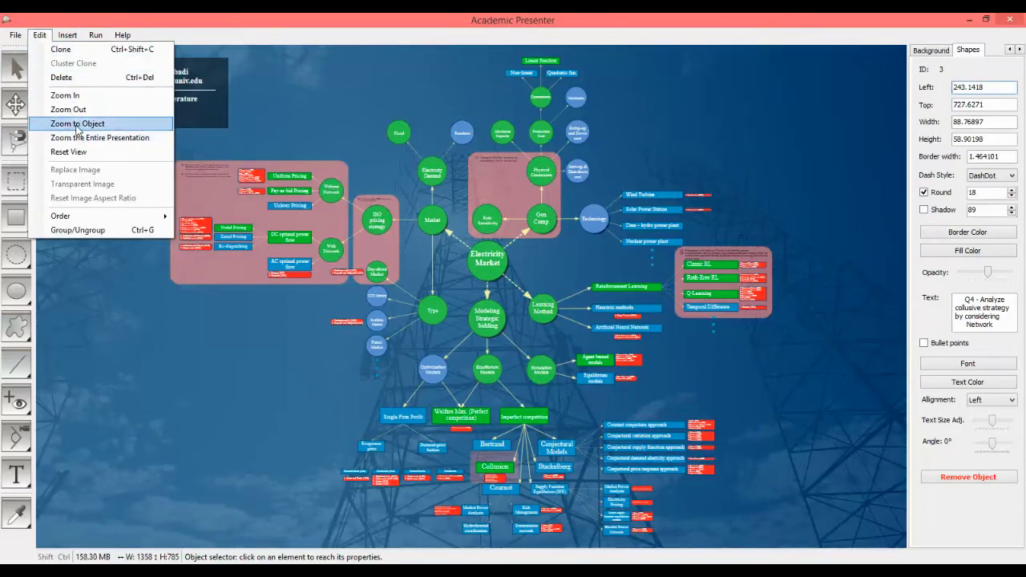
left_click(75, 125)
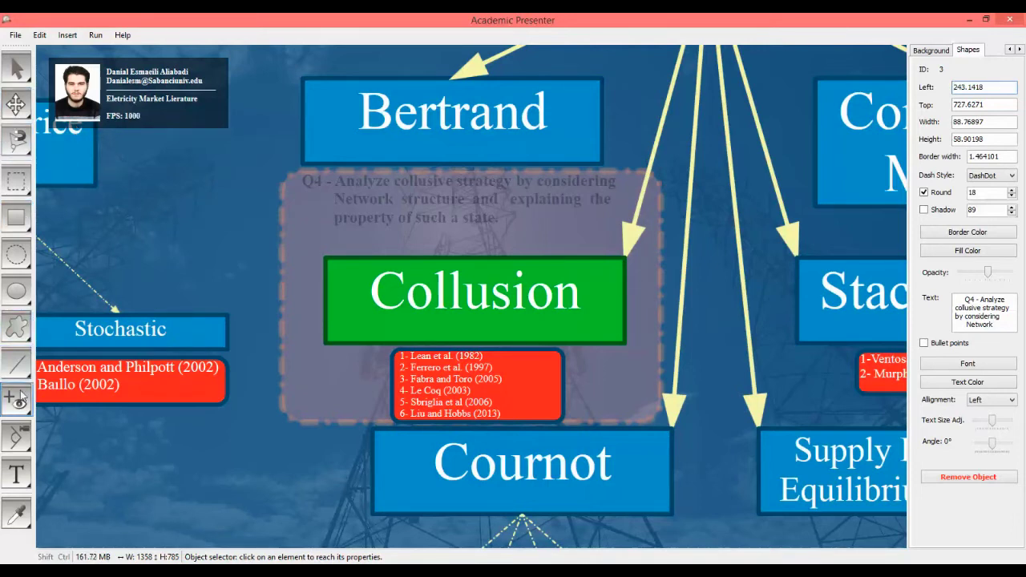
Insert Video 3.flv as a movie box left of the Cournot box.
left_click(16, 434)
left_click_drag(501, 162, 504, 239)
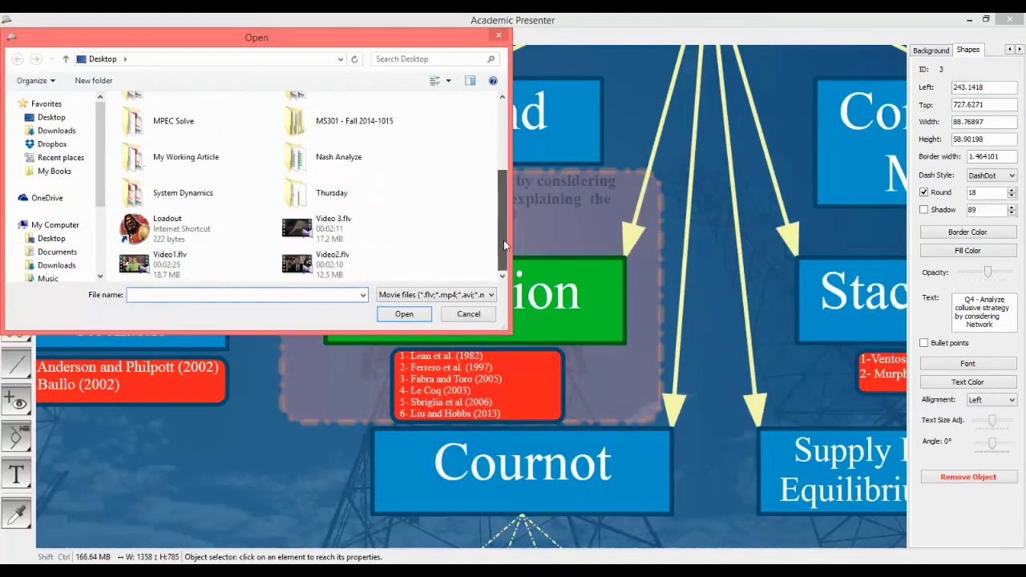
left_click(326, 232)
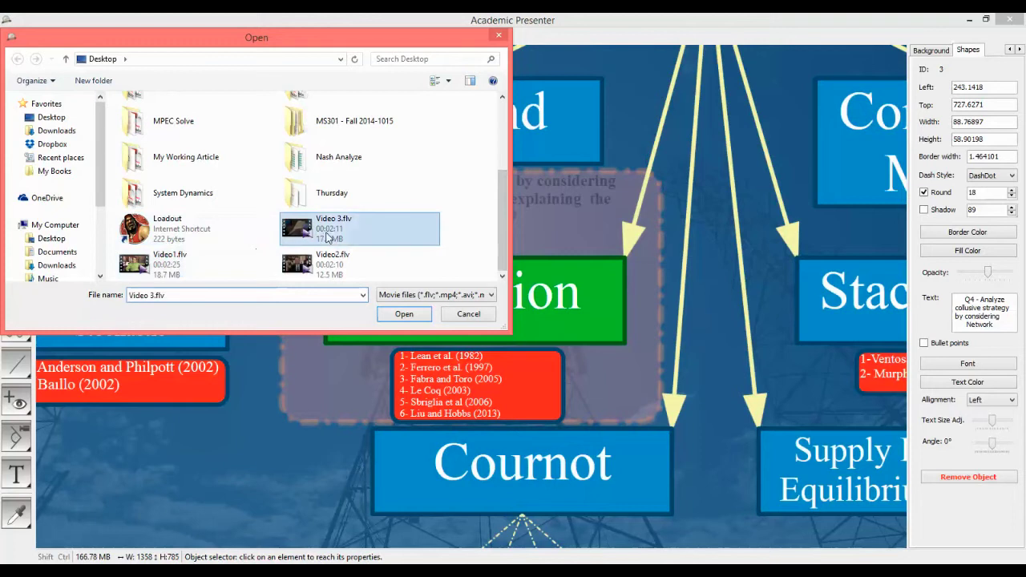
left_click(404, 314)
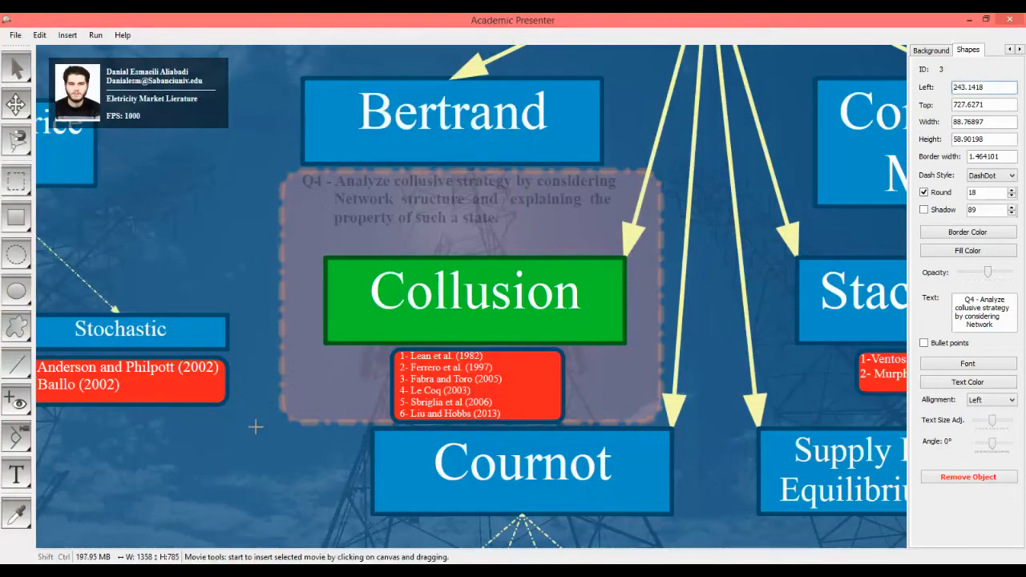
left_click_drag(256, 427, 305, 478)
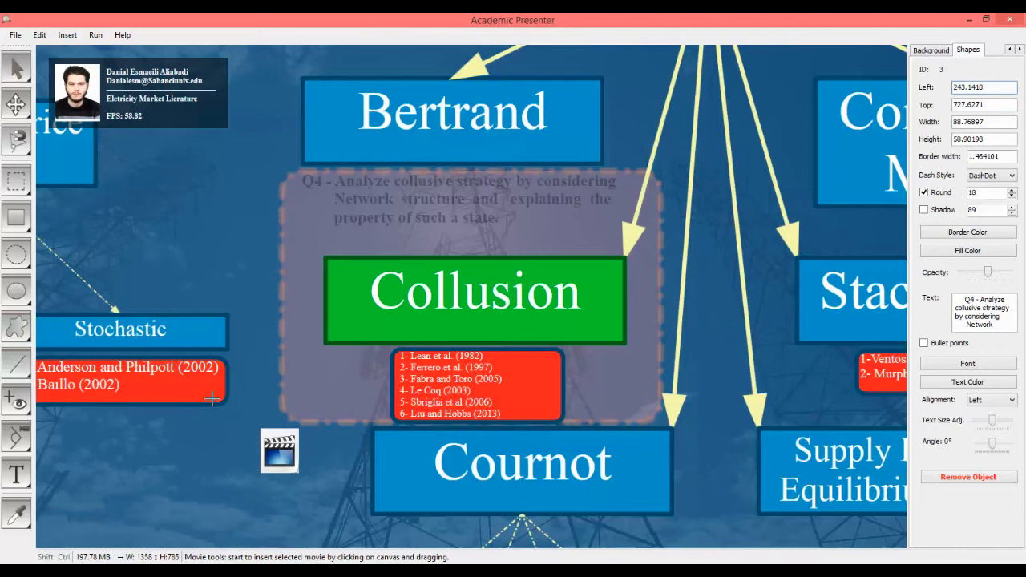
left_click(16, 68)
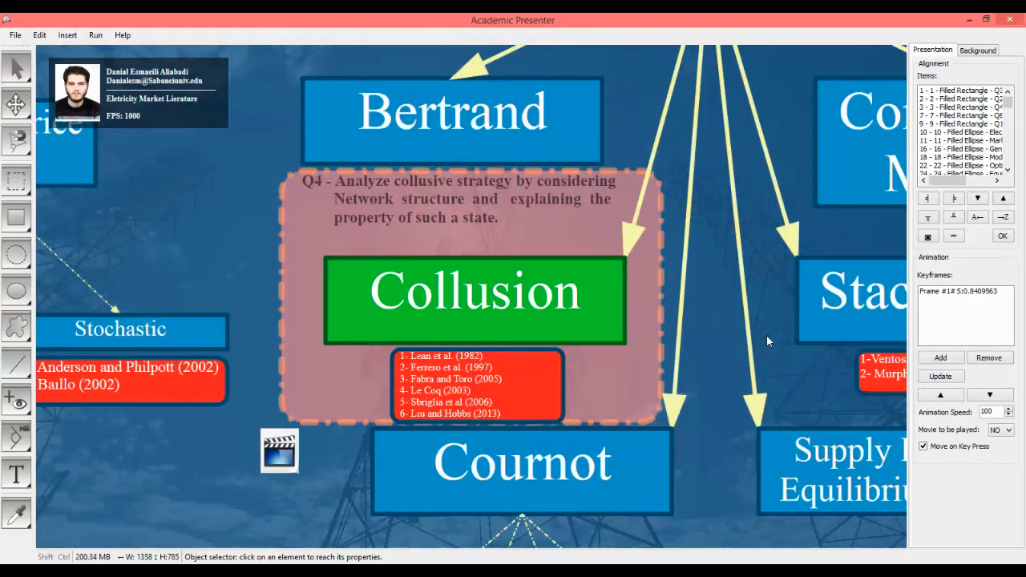
Set the inserted movie to play and add the Collusion close-up as keyframe two.
left_click(1007, 431)
left_click(1002, 451)
left_click(941, 359)
key("F5")
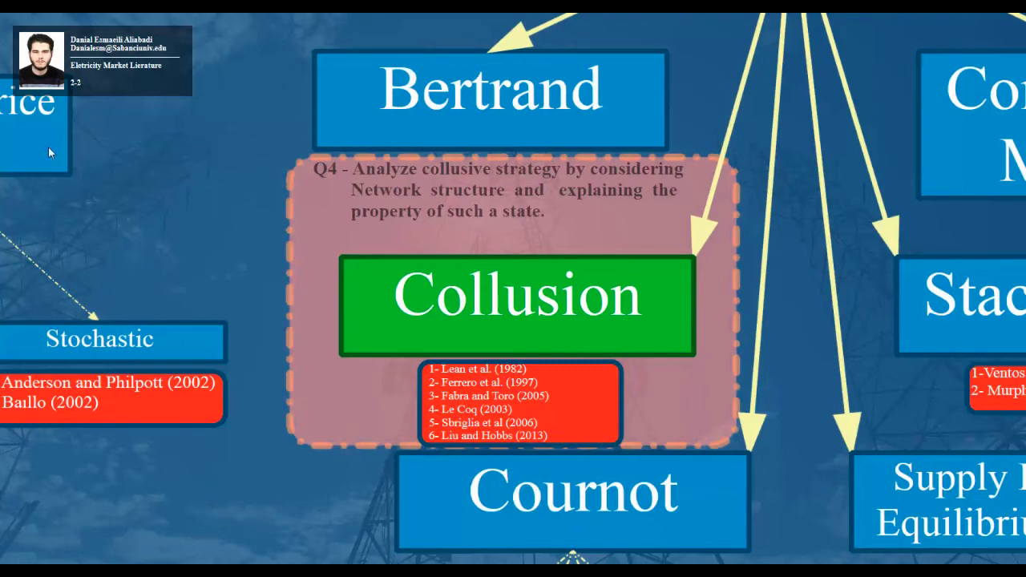
key("Escape")
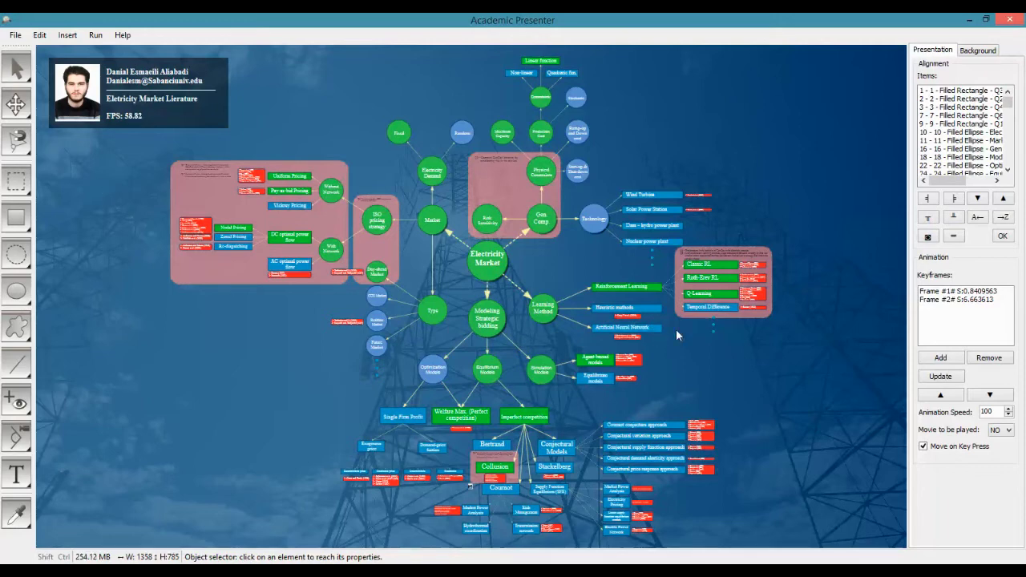
Step the view right to an empty area of the pylon background.
key("Right")
key("Right")
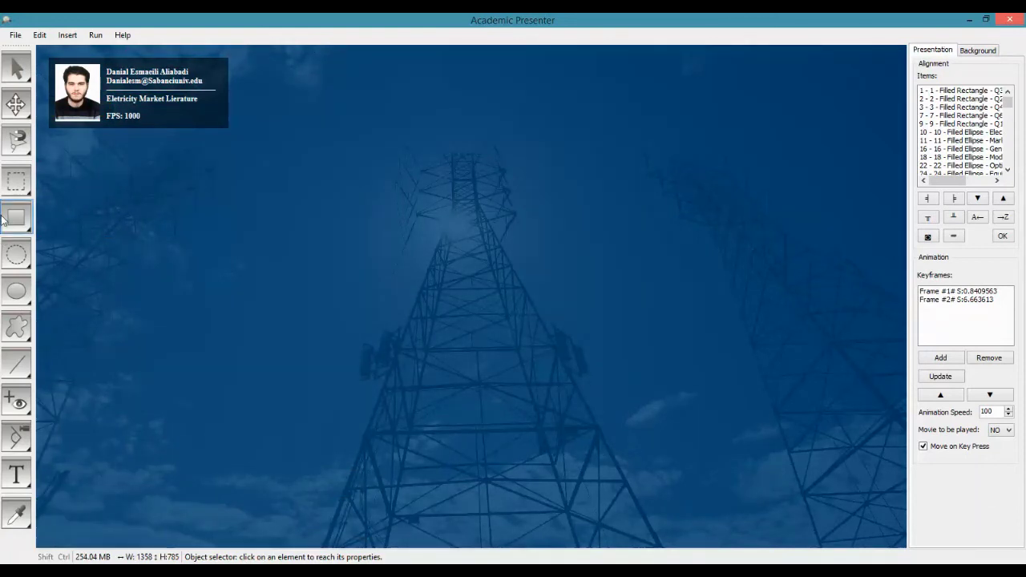
Draw a yellow filled circle left of the pylon and save that view as keyframe three.
left_click(16, 290)
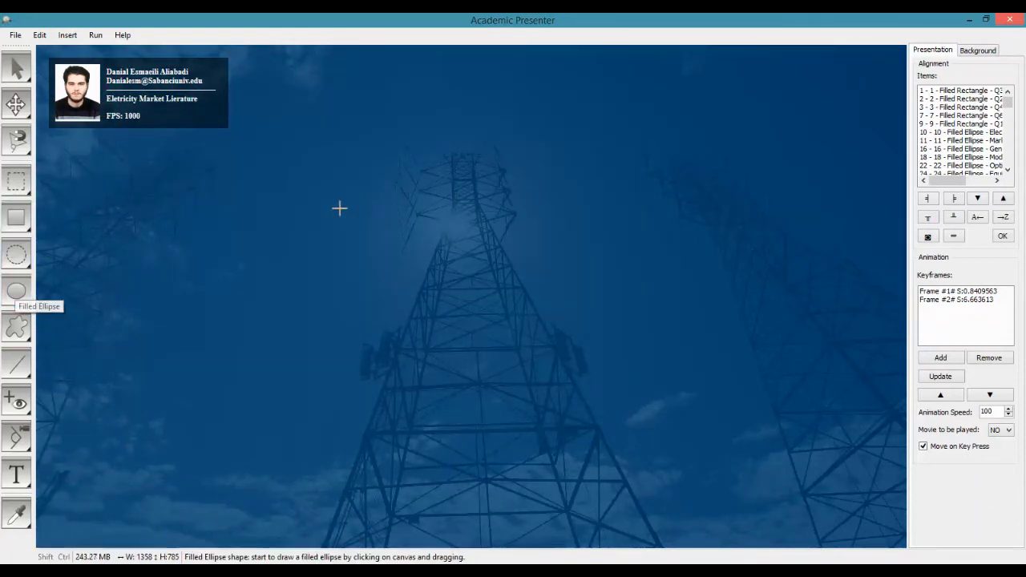
left_click_drag(311, 197, 419, 306)
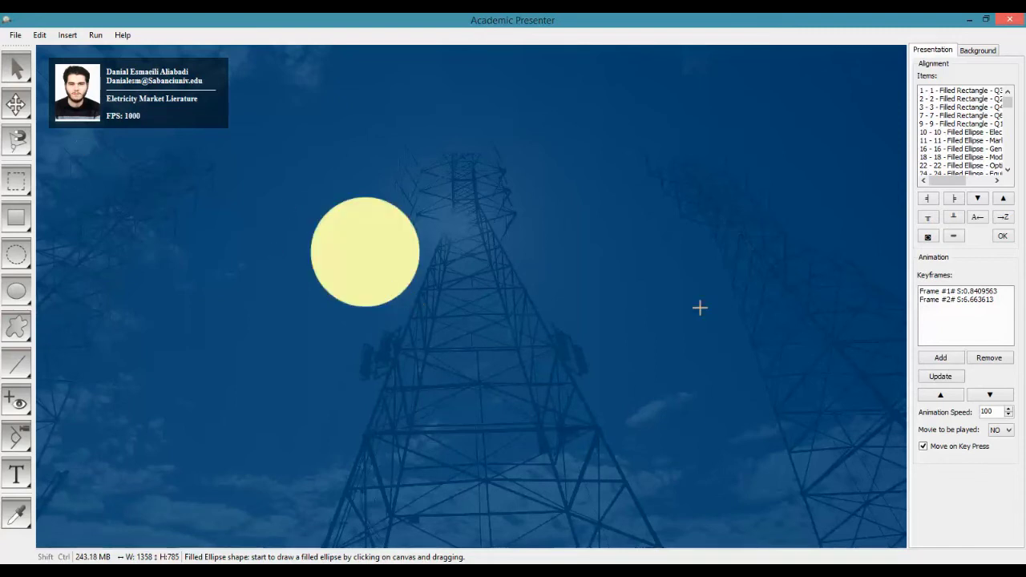
left_click(945, 362)
left_click(945, 313)
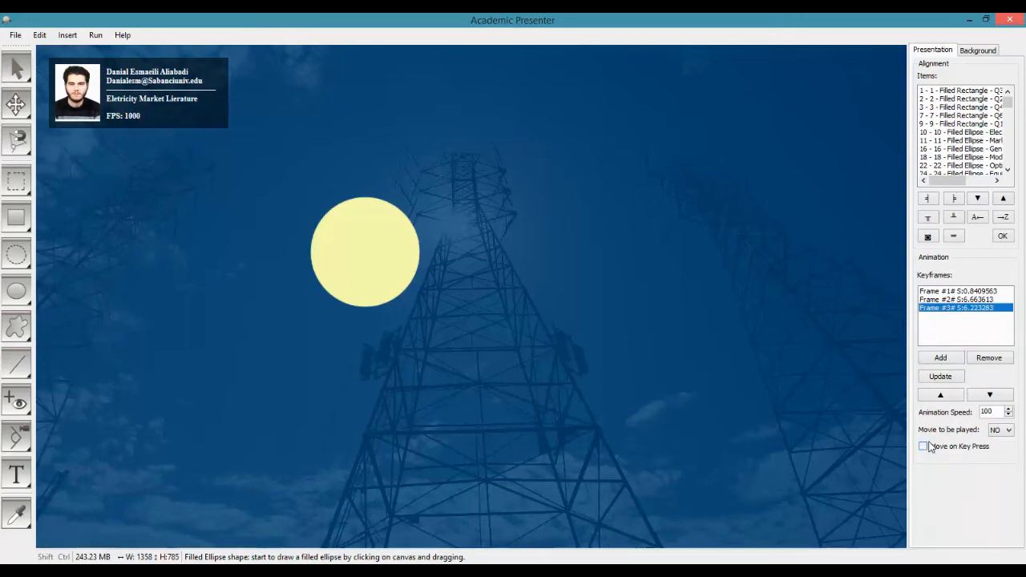
left_click(939, 380)
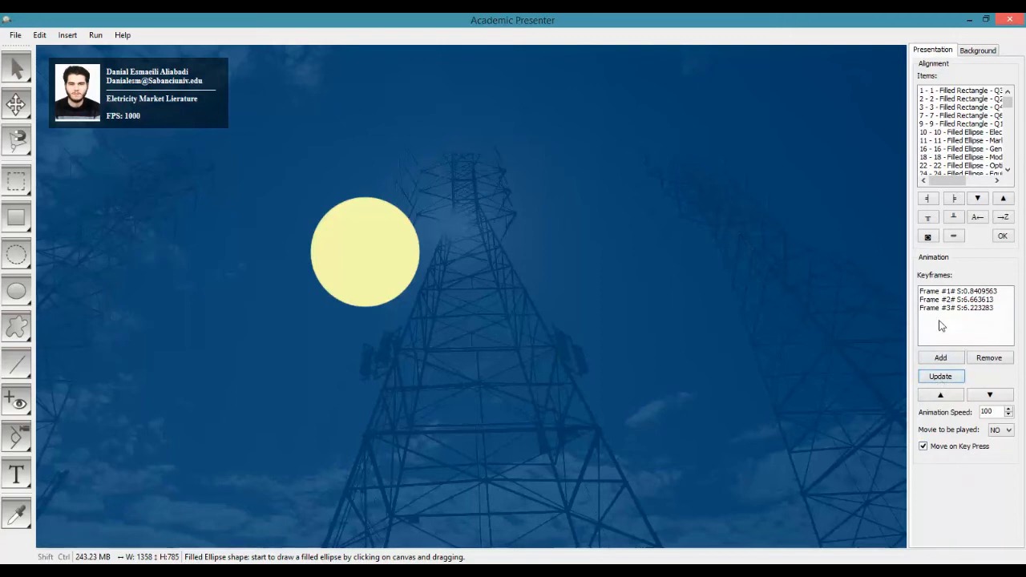
Move the yellow circle right of the pylon and add keyframe four.
left_click(16, 102)
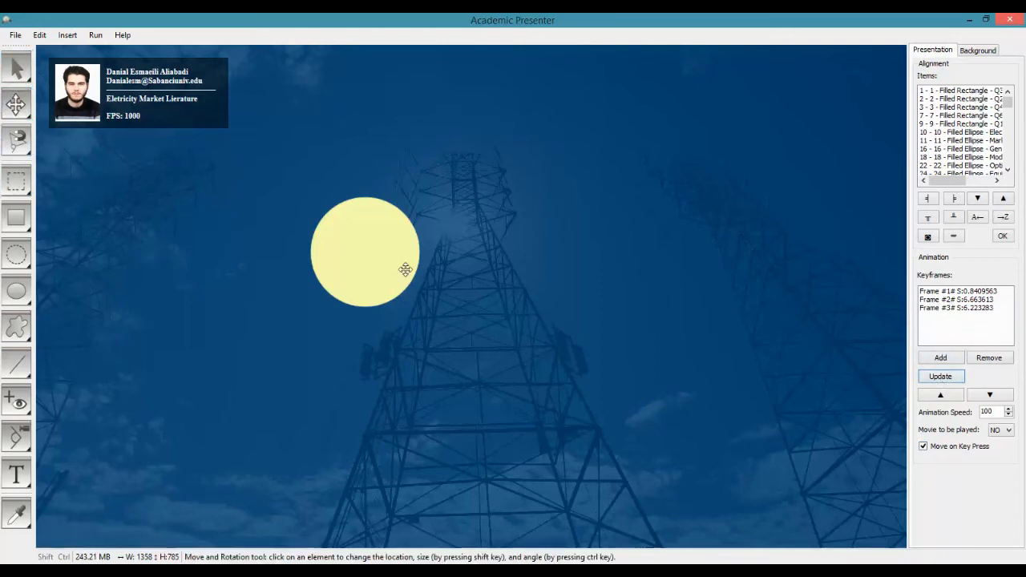
left_click(380, 254)
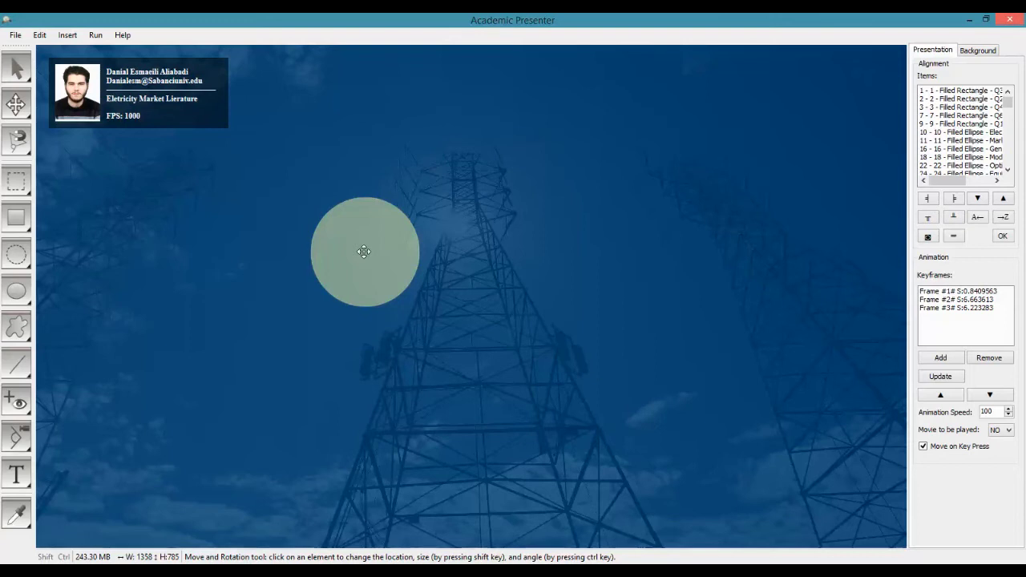
mouse_move(364, 252)
left_mouse_down()
mouse_move(709, 315)
mouse_move(722, 305)
mouse_move(775, 309)
mouse_move(754, 285)
left_mouse_up()
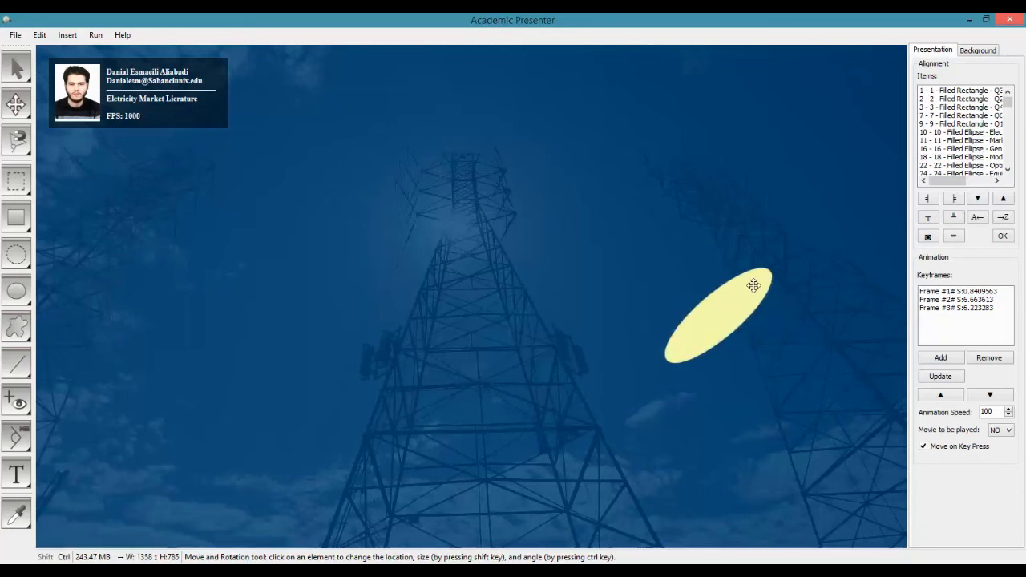
left_click(938, 359)
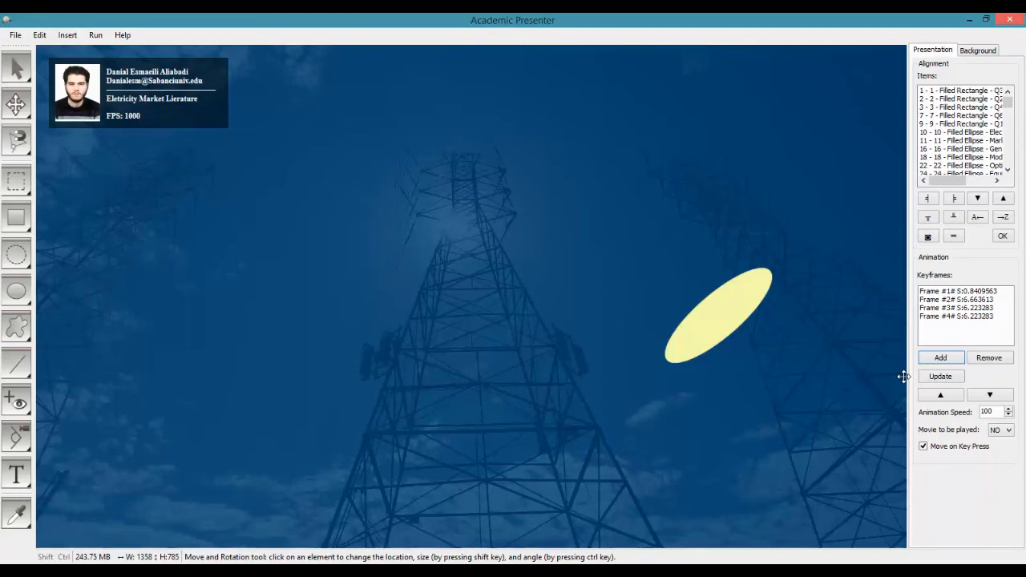
Set keyframe two's Movie to be played to NO and update it.
left_click(947, 300)
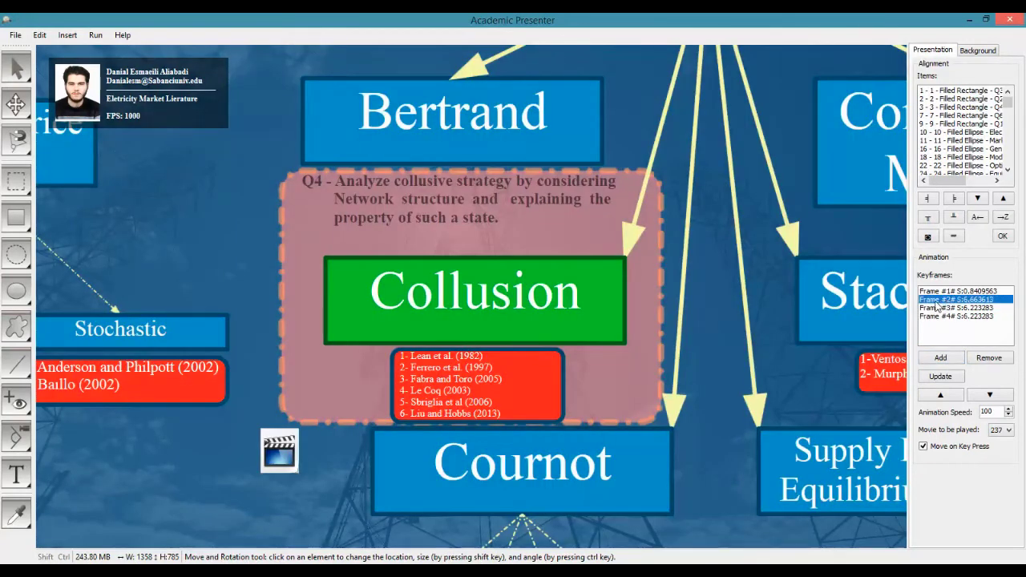
left_click(1000, 430)
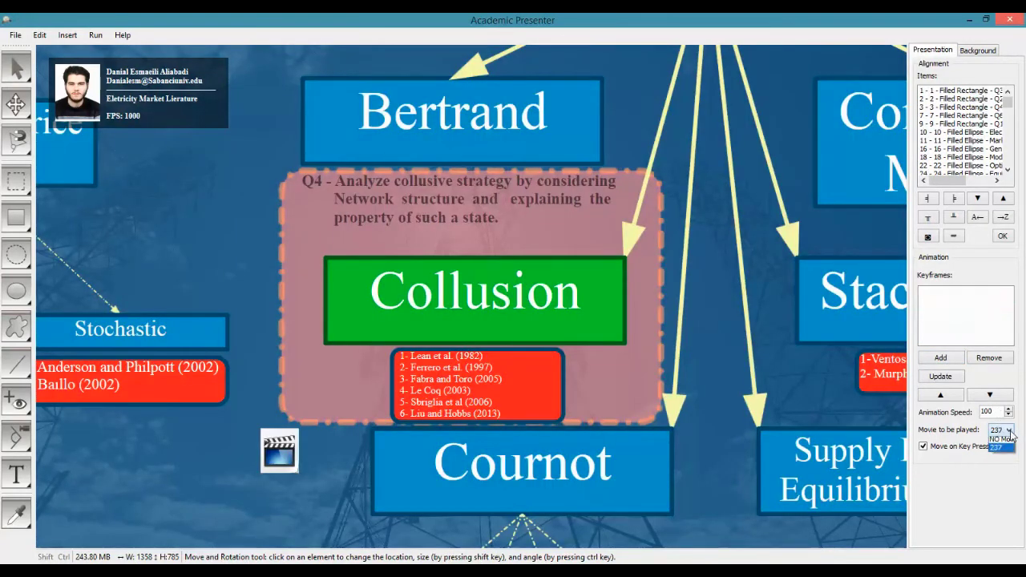
left_click(941, 377)
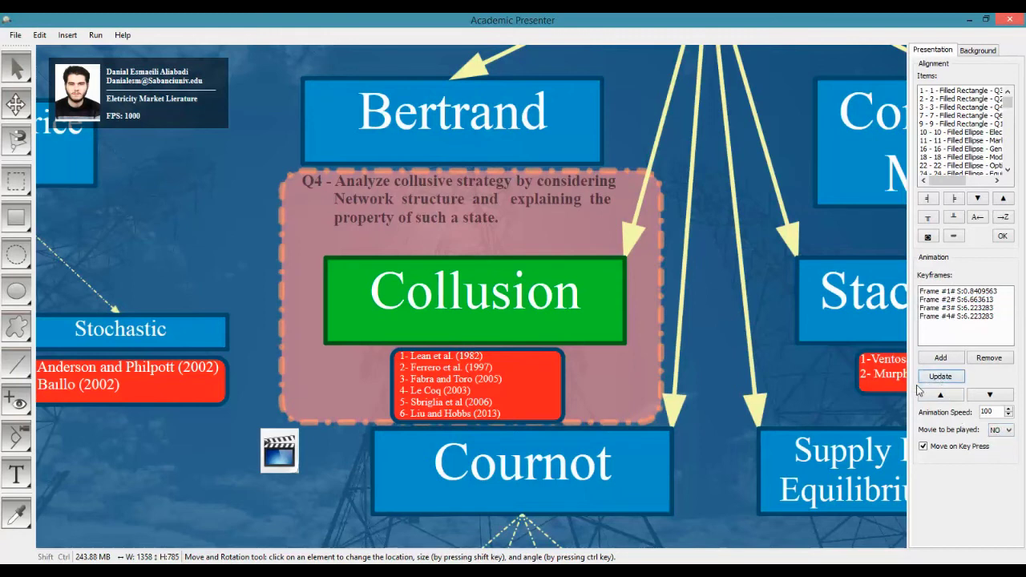
Preview the presentation through the Modeling Strategic bidding and Collusion close-ups.
key("F5")
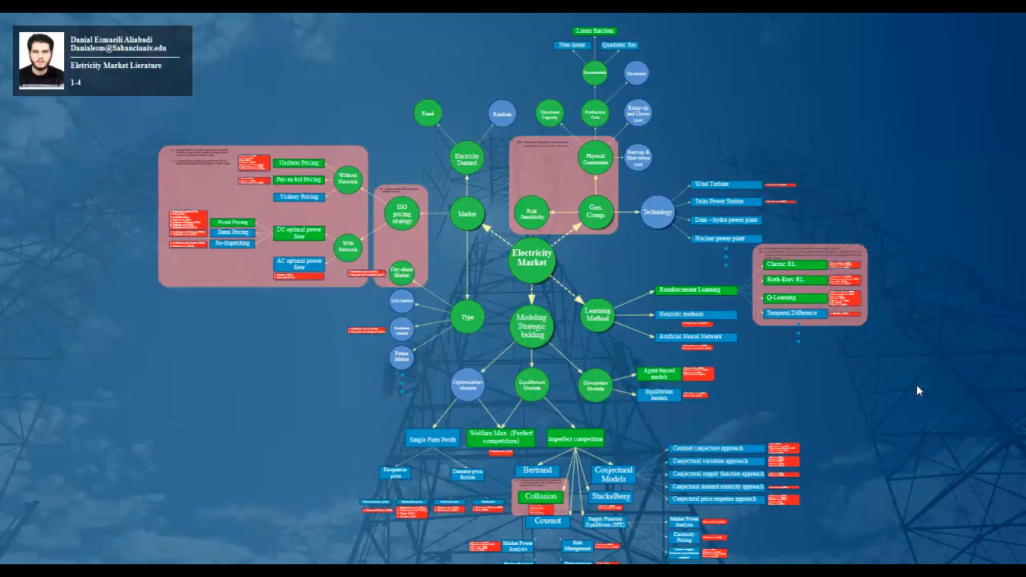
key("Right")
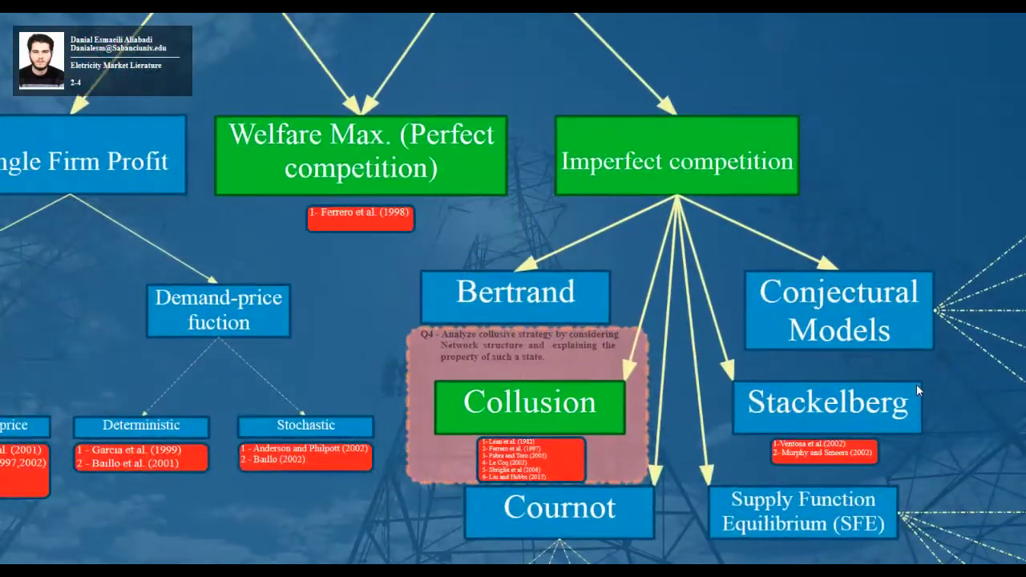
key("Right")
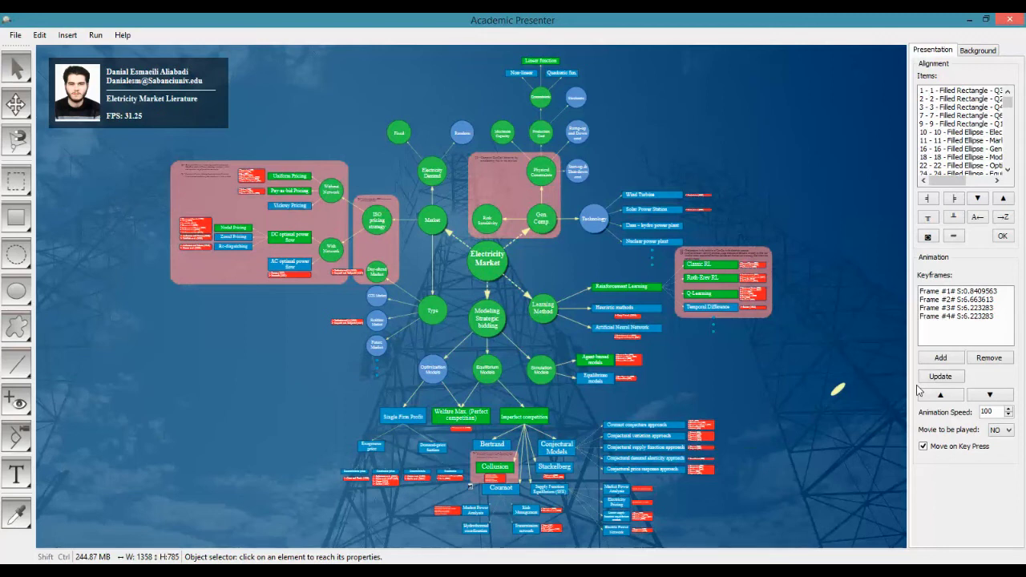
Give keyframe 4 (the ellipse) an animation speed of 10, then start a test run.
left_click(994, 412)
key("Up")
key("Up")
key("Up")
left_click(969, 317)
left_click(965, 317)
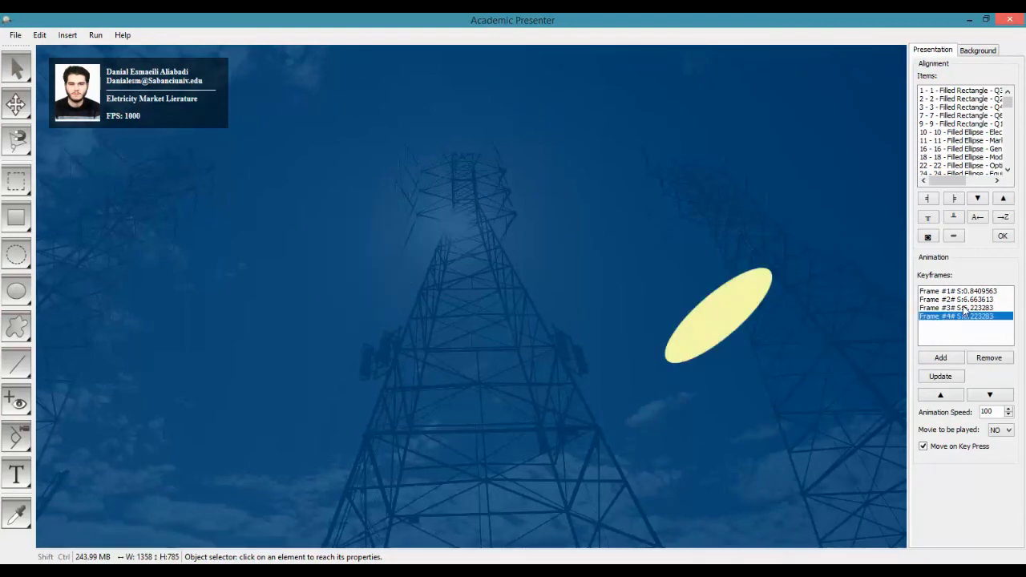
left_click(964, 317)
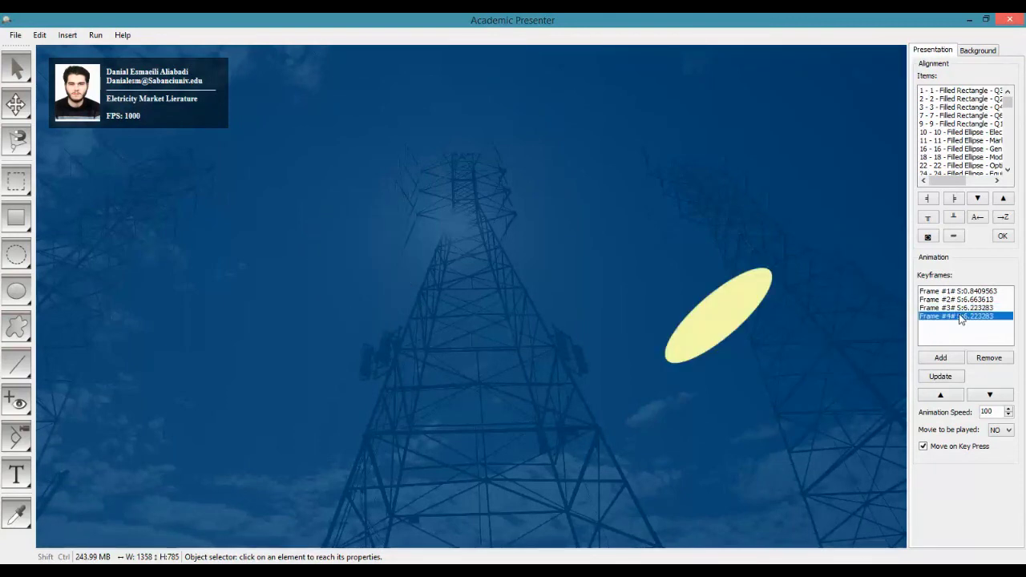
left_click(1000, 413)
key("BackSpace")
left_click(945, 379)
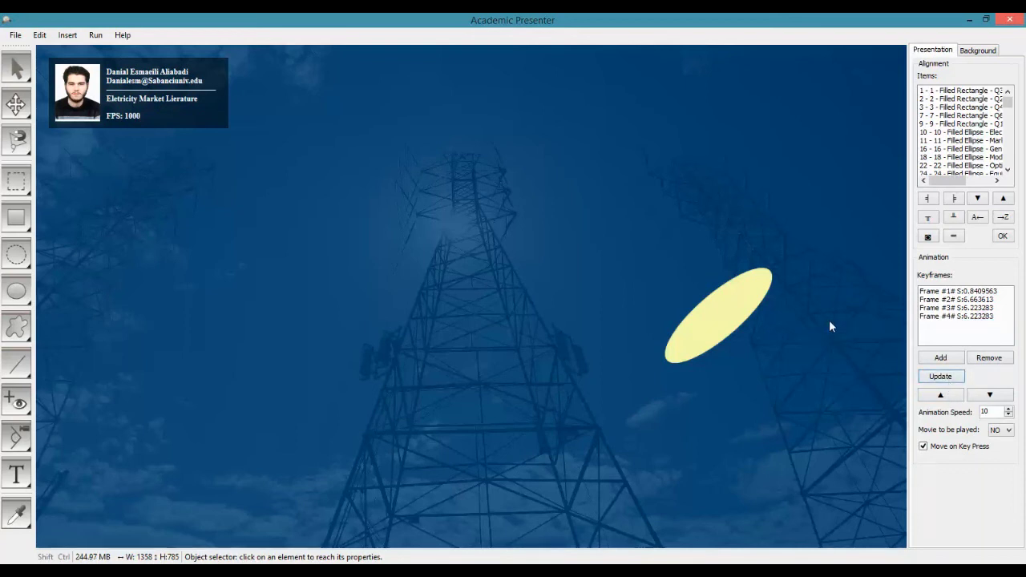
key("F5")
Advance through the Modeling Strategic bidding and Collusion close-ups to check the new speed.
key("Right")
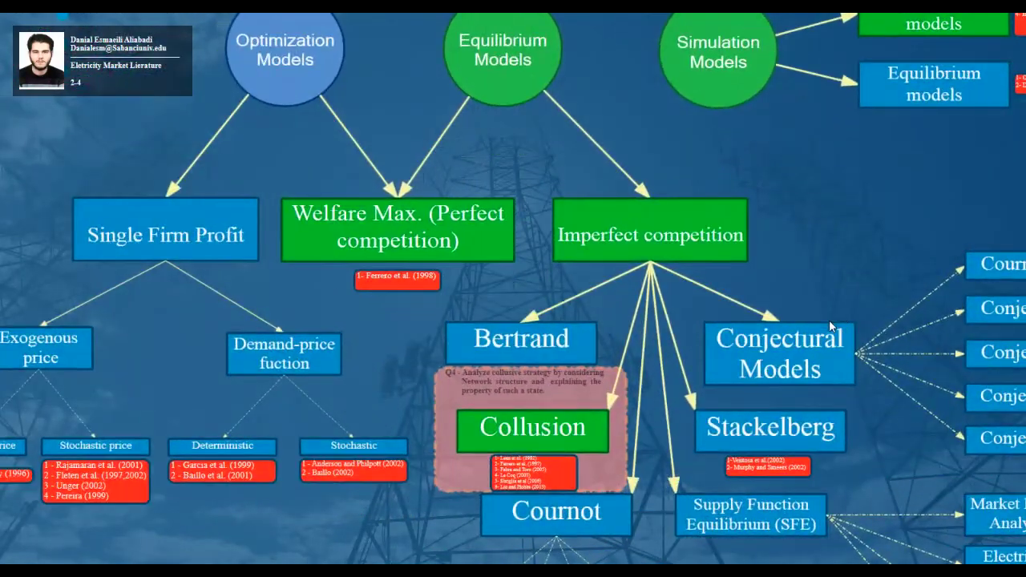
key("Right")
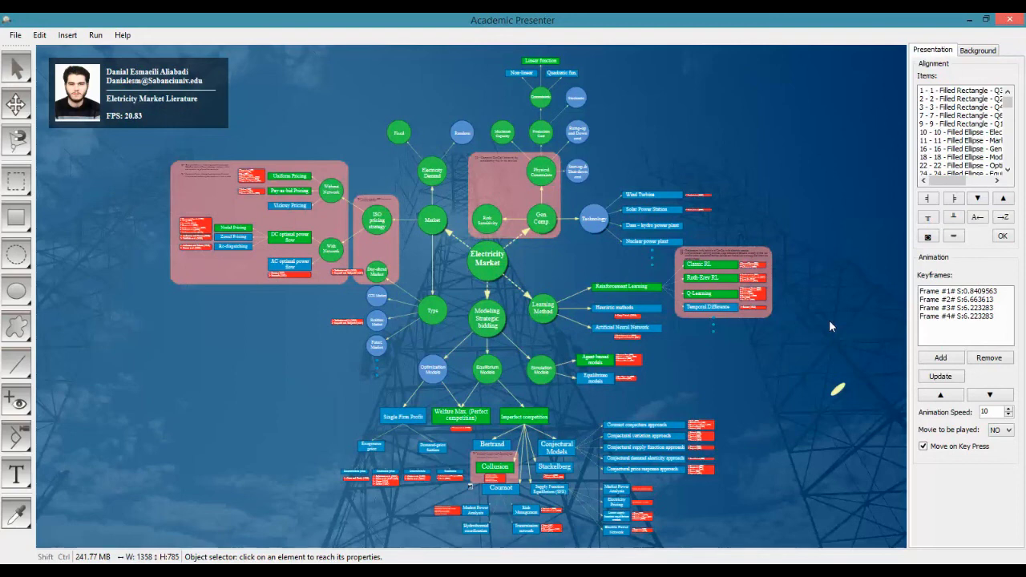
Launch the presentation full-screen with F5 on the mind-map overview.
key("F5")
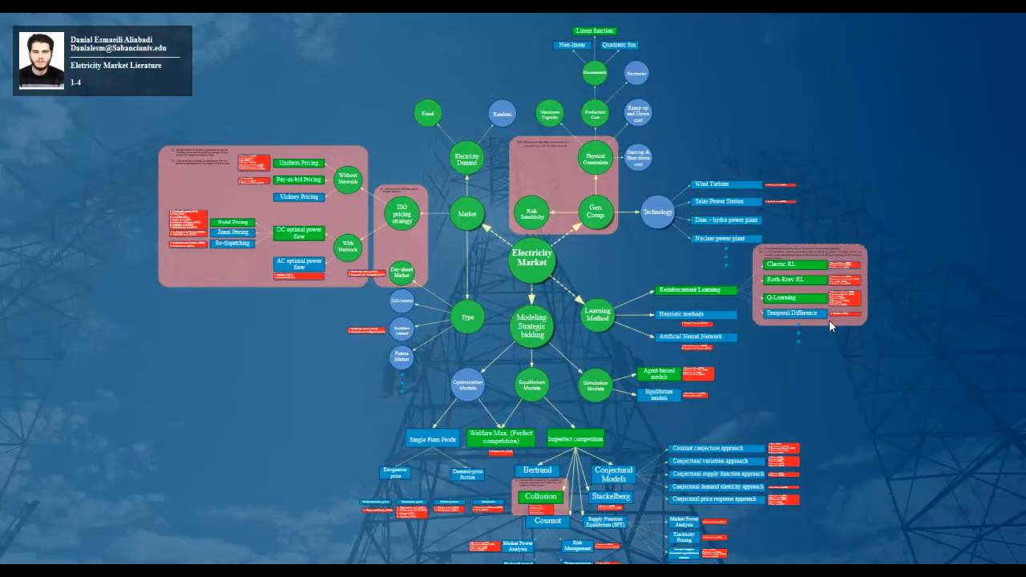